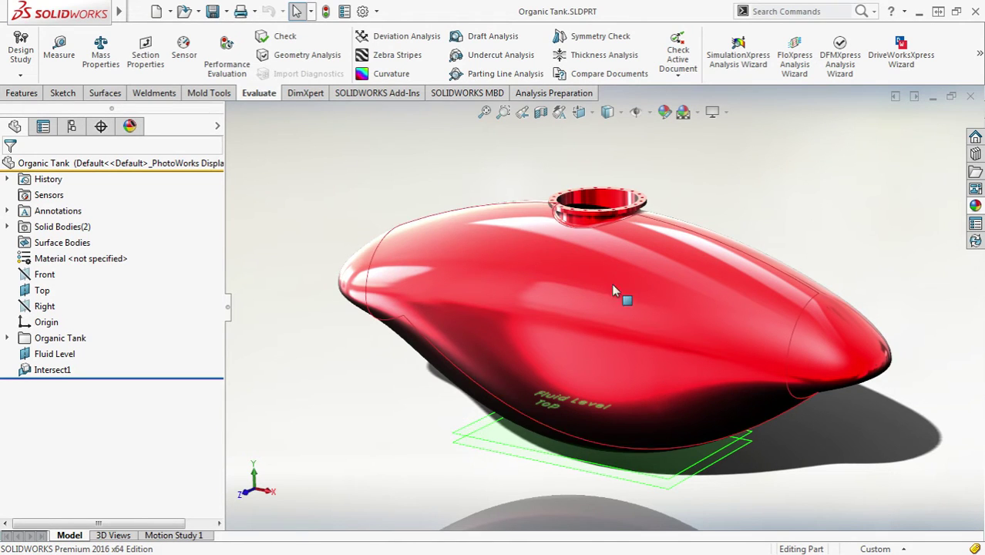
Step: Turn the section view off so the full uncut tank and its fluid body show
left_click(540, 114)
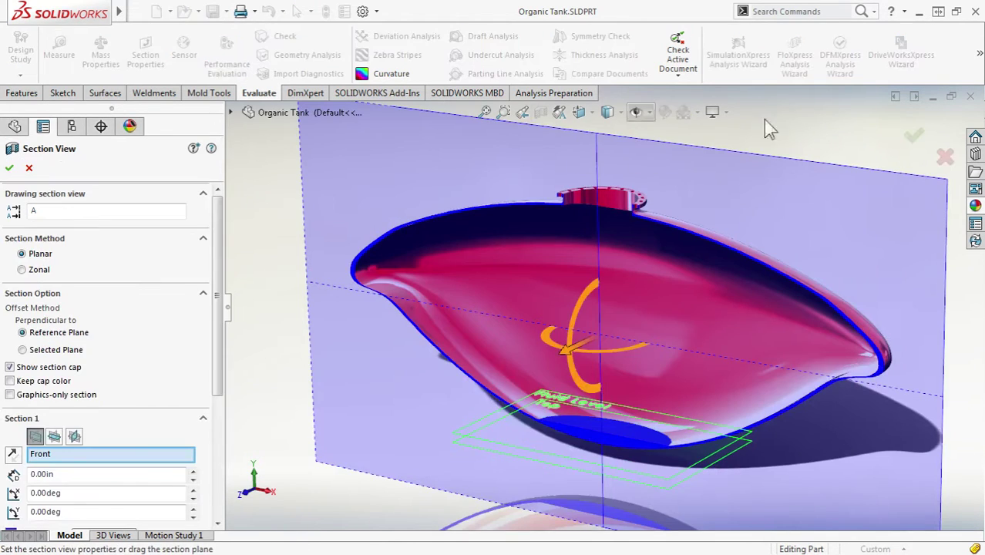
left_click(915, 133)
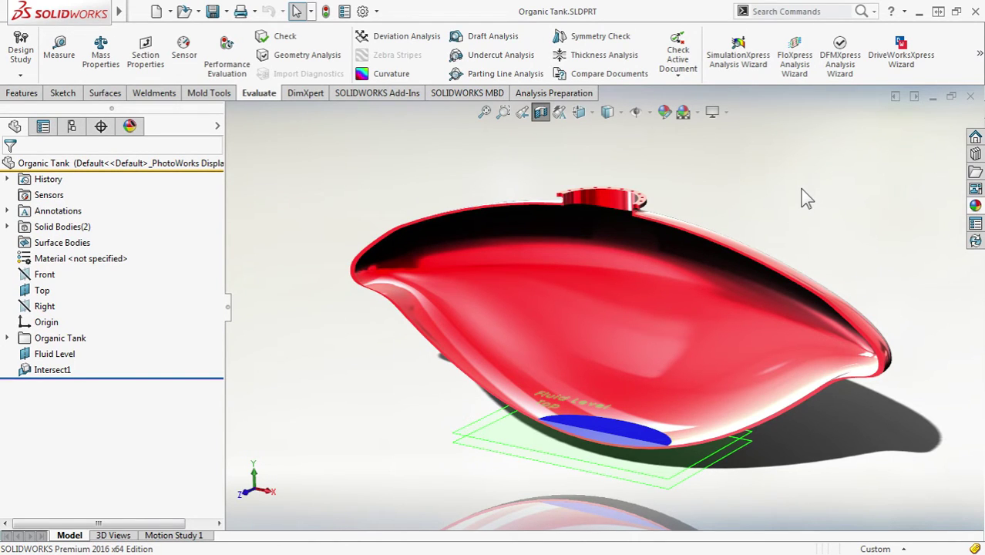
Step: Edit Intersect1 to use the Fluid Level plane and Fillet1 body with internal regions
left_click(60, 356)
left_click(589, 436)
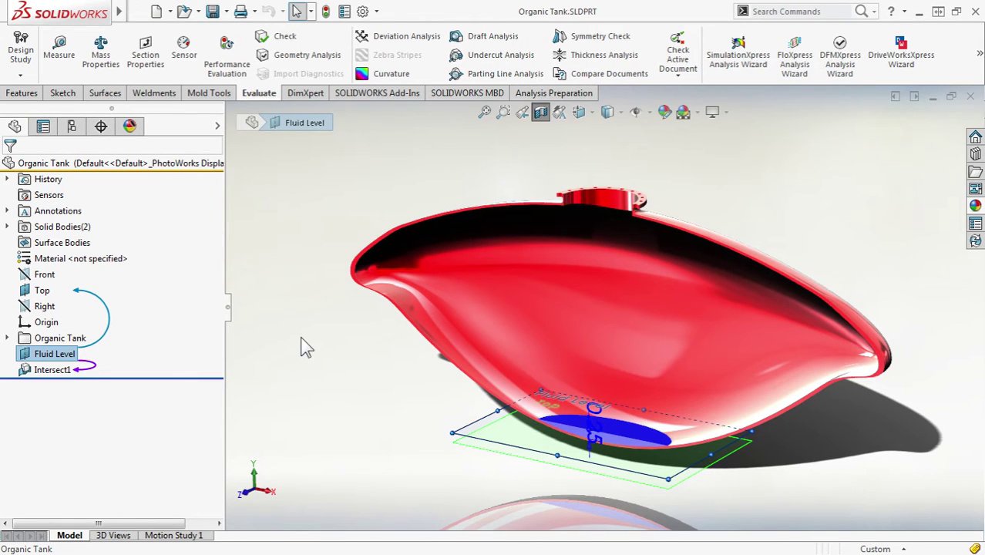
left_click(56, 371)
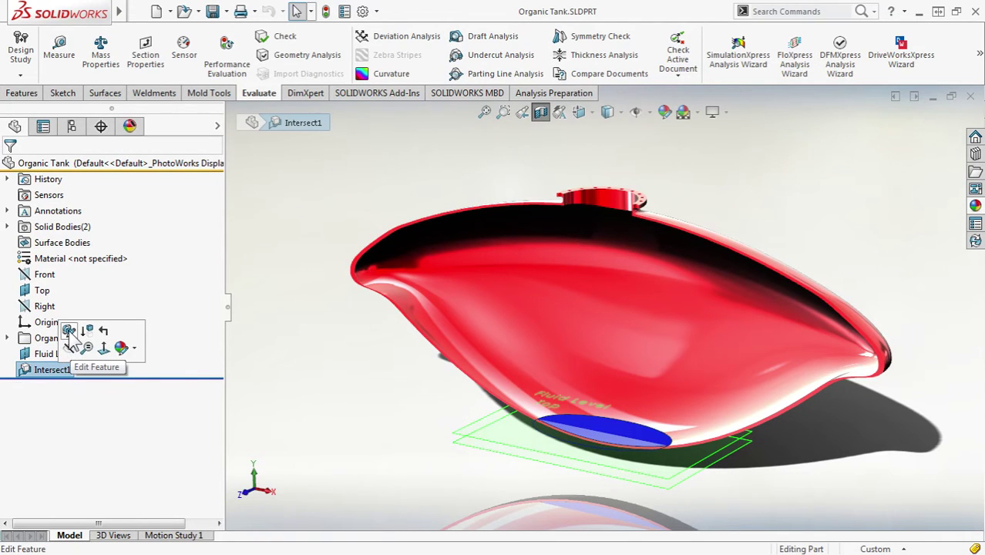
left_click(69, 332)
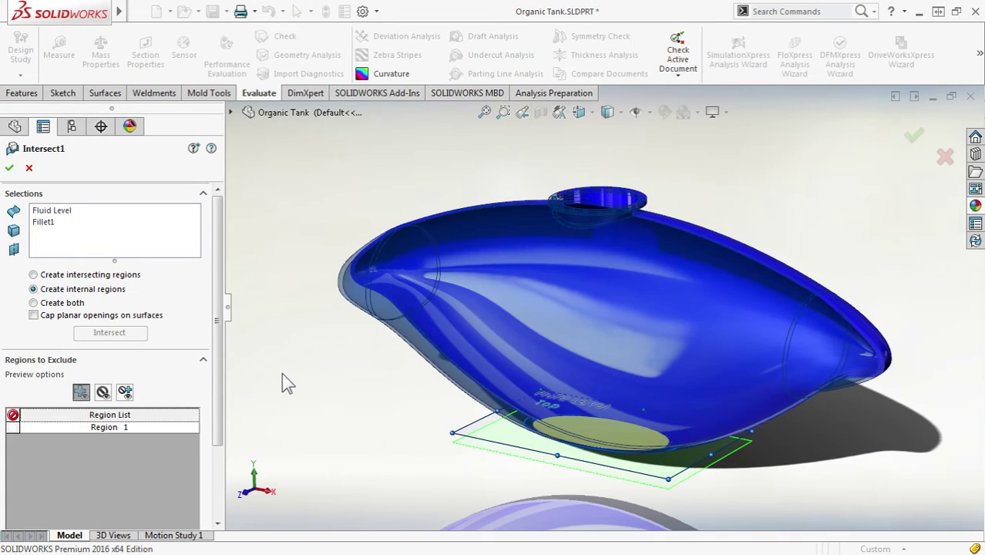
left_click(48, 229)
left_click(44, 222)
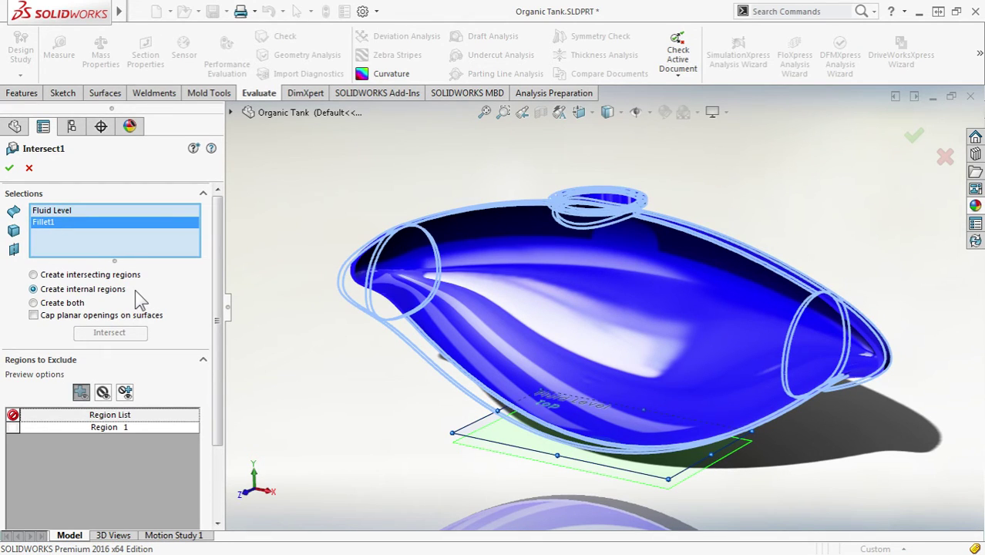
left_click(10, 168)
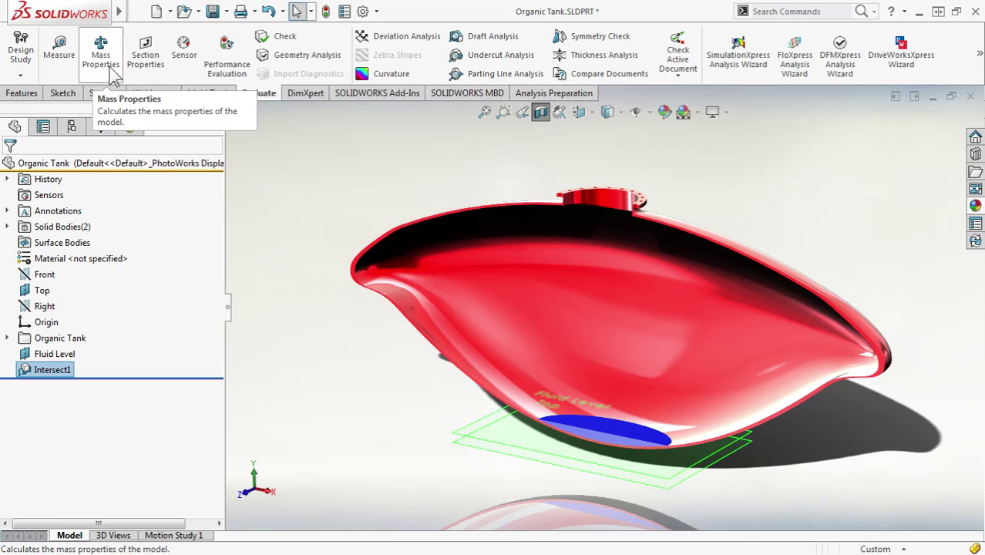
Step: In Document Properties > Units, choose US fluid ounces for Per Unit Volume
left_click(345, 158)
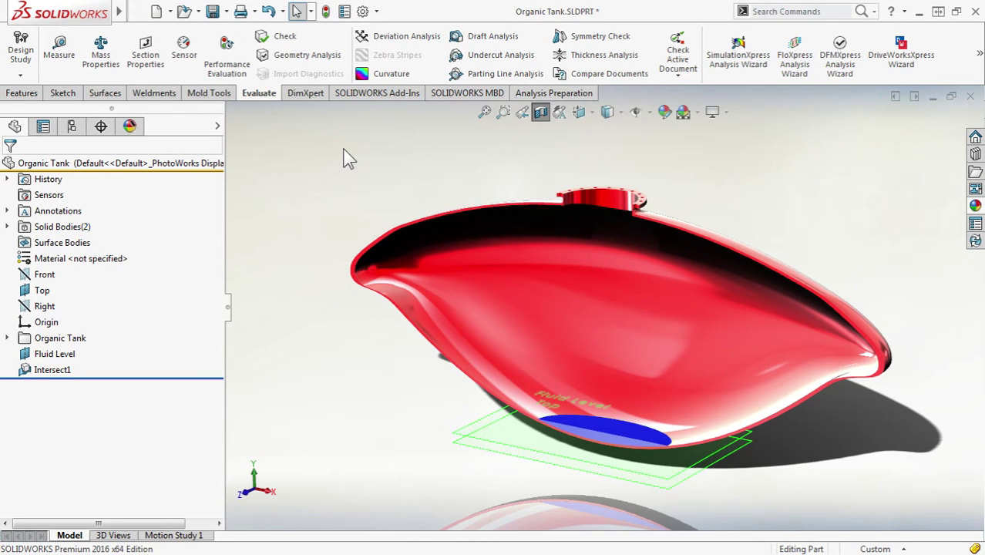
left_click(362, 11)
left_click(307, 37)
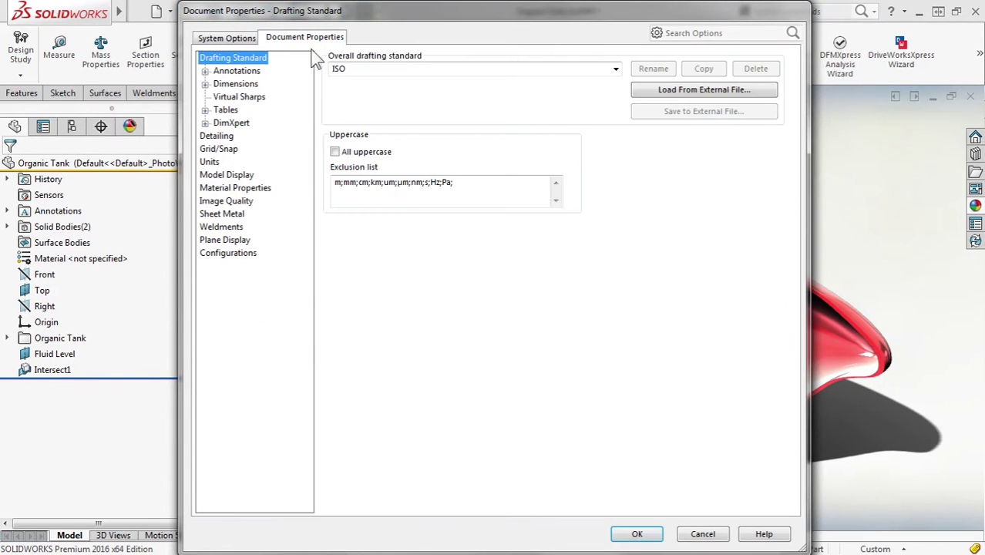
left_click(210, 163)
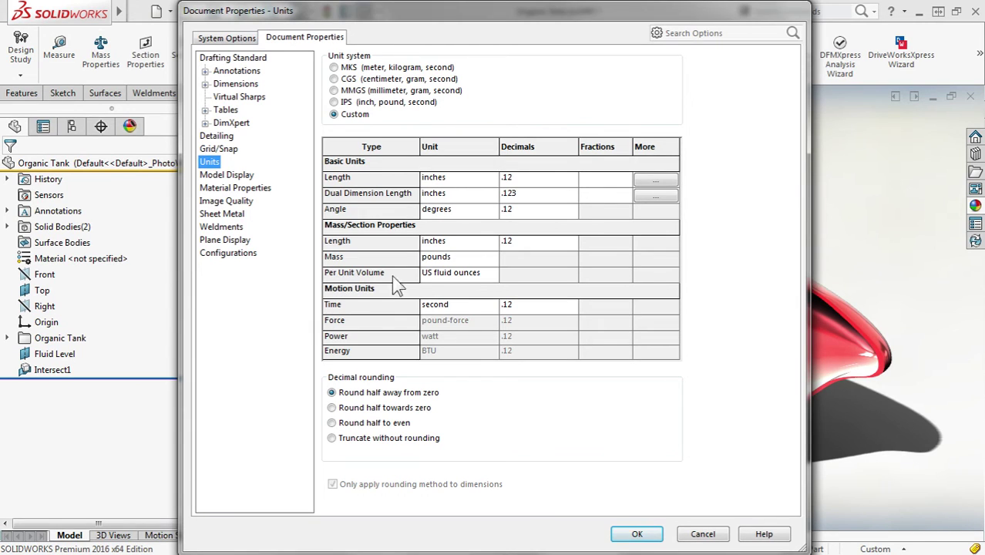
left_click(491, 279)
left_click(491, 276)
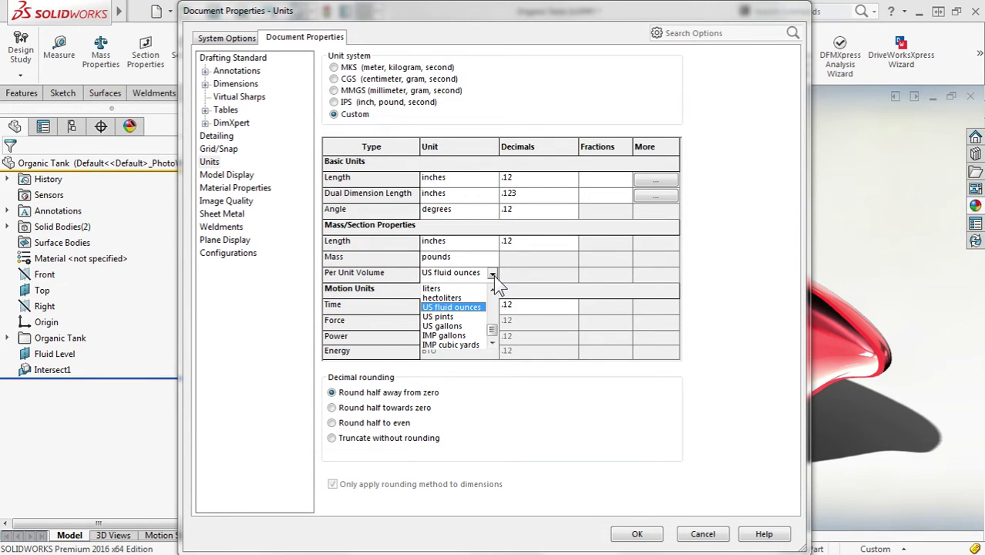
left_click(493, 276)
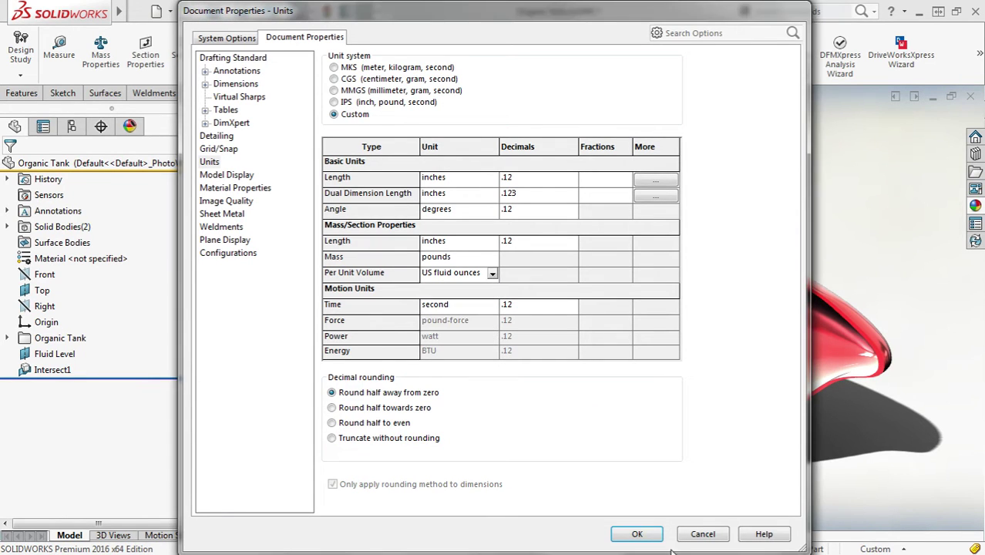
left_click(638, 534)
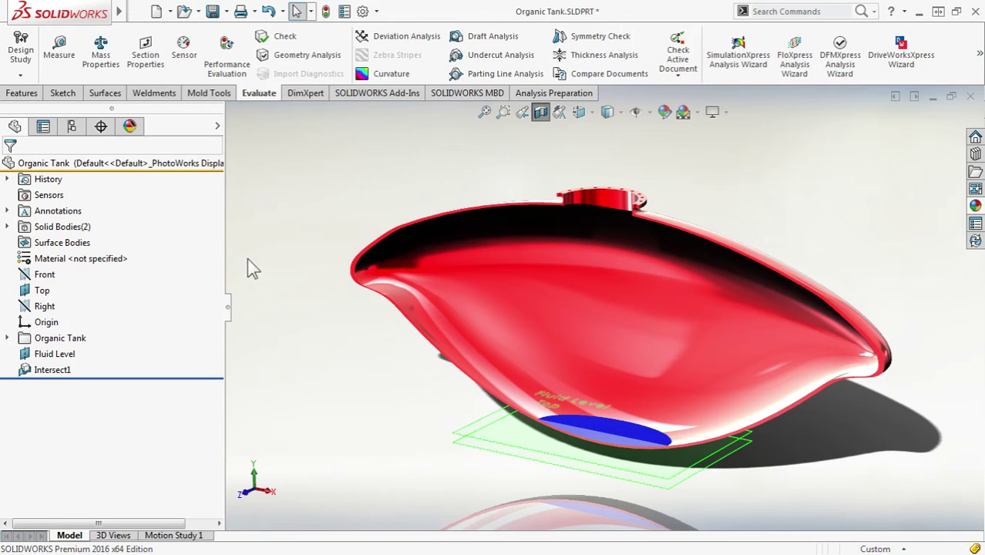
Step: Add a Mass Properties Volume sensor measuring the blue Intersect1 fluid body
right_click(56, 197)
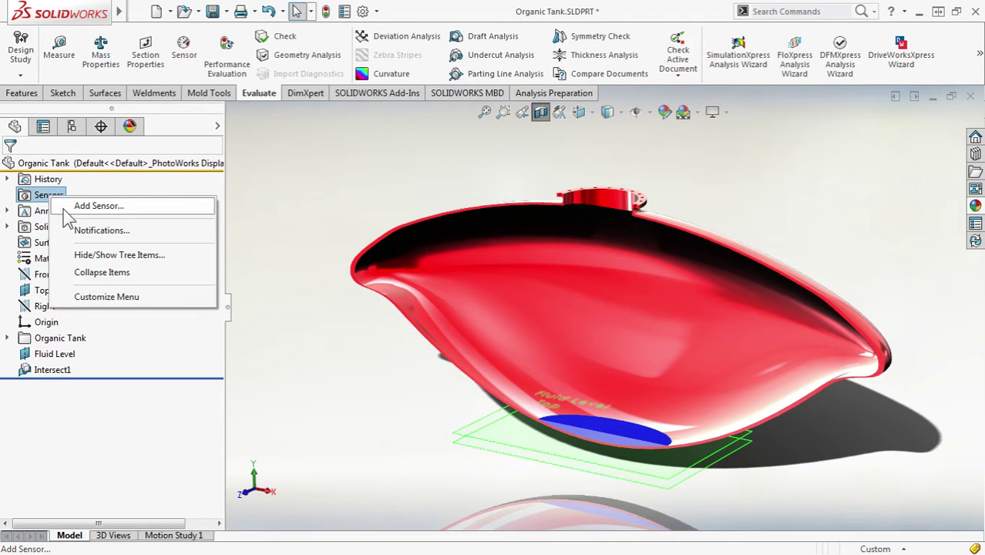
left_click(66, 207)
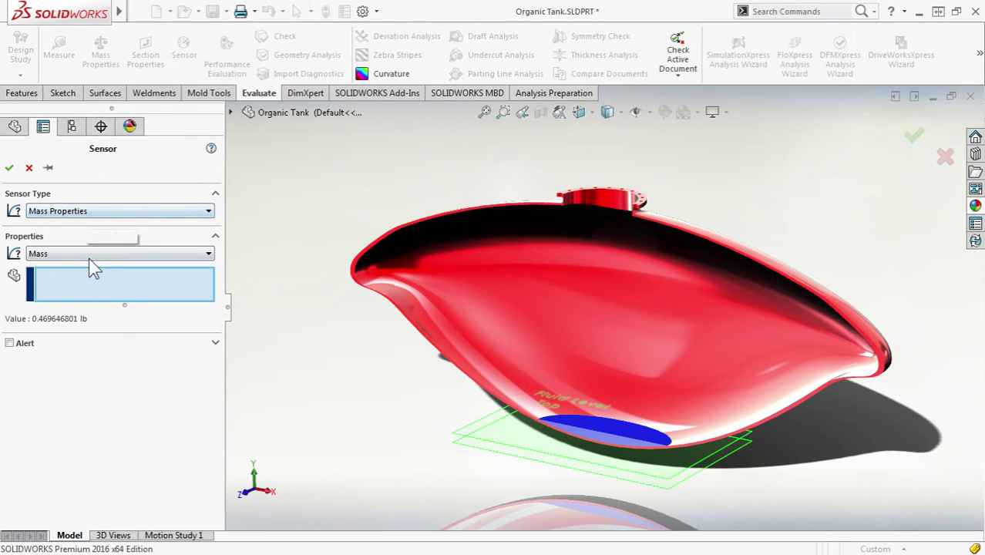
left_click(88, 256)
left_click(92, 276)
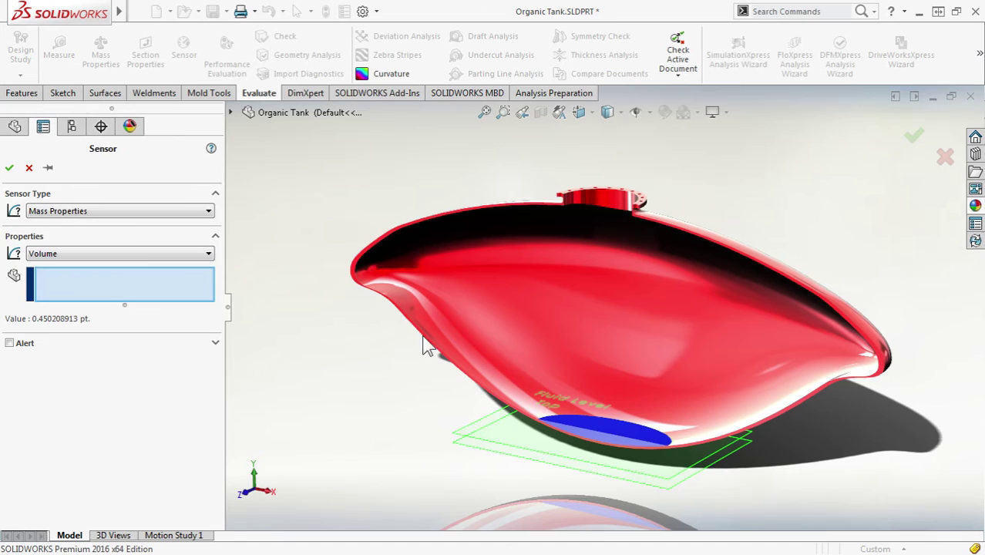
left_click(631, 444)
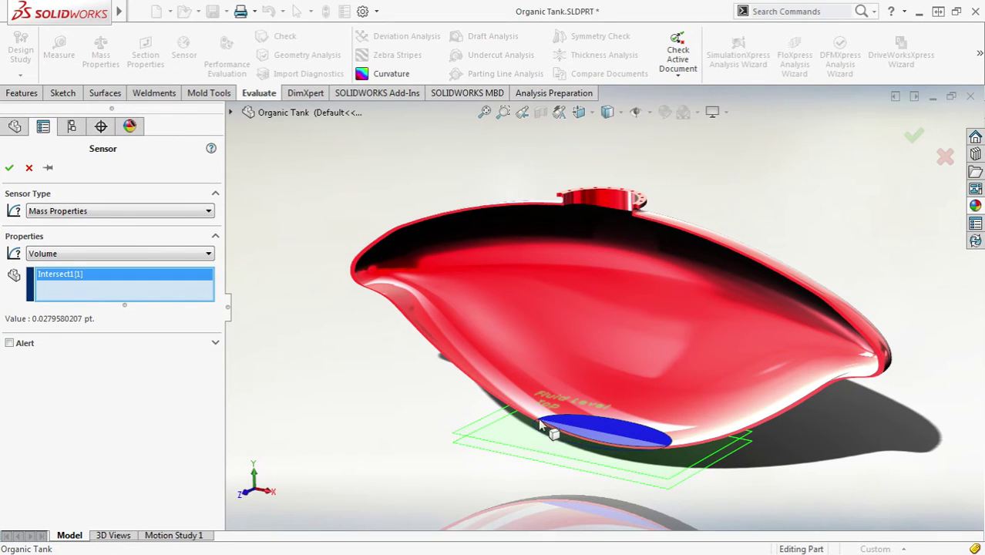
left_click(9, 167)
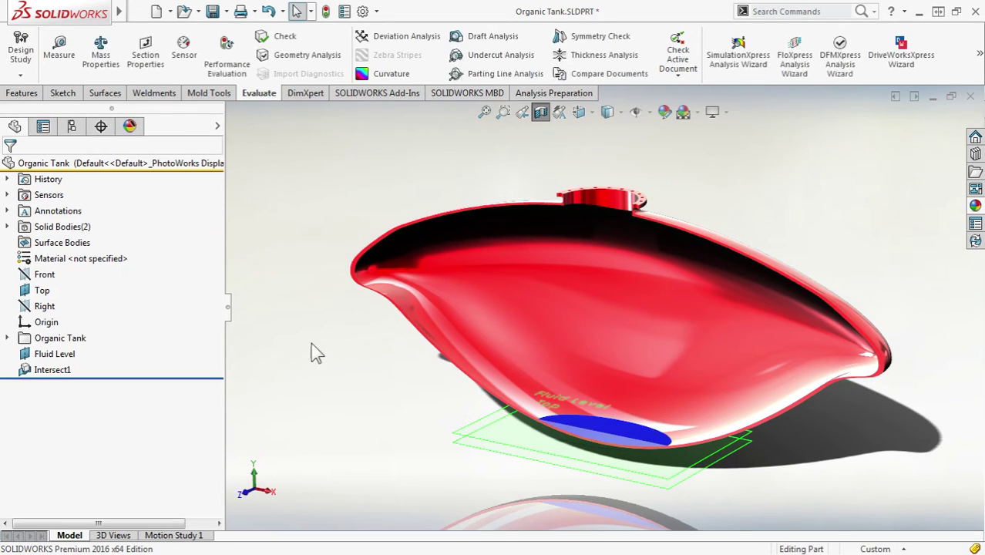
Step: Rebuild and check the Volume1 sensor reading of 0.447328332 fl. oz
key("ctrl+q")
left_click(7, 195)
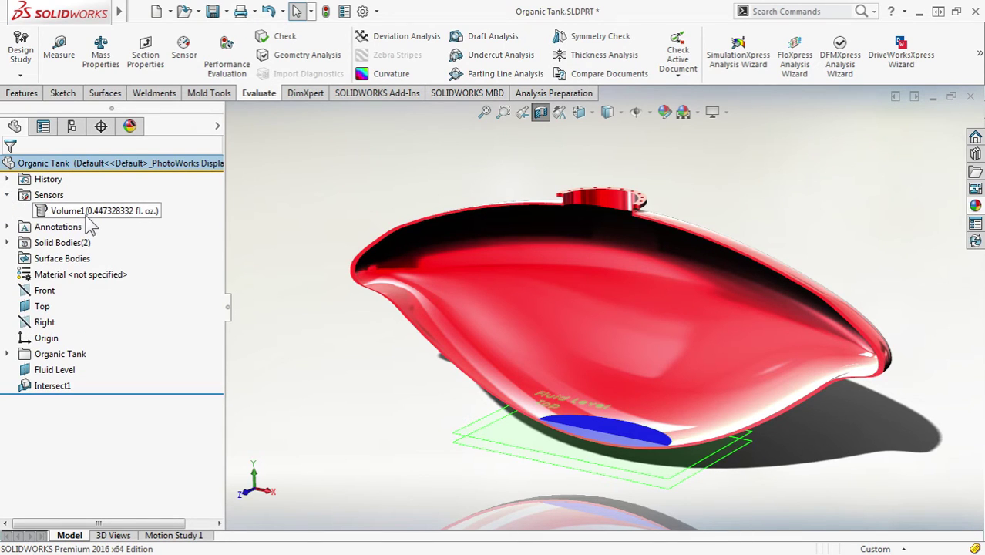
left_click(7, 195)
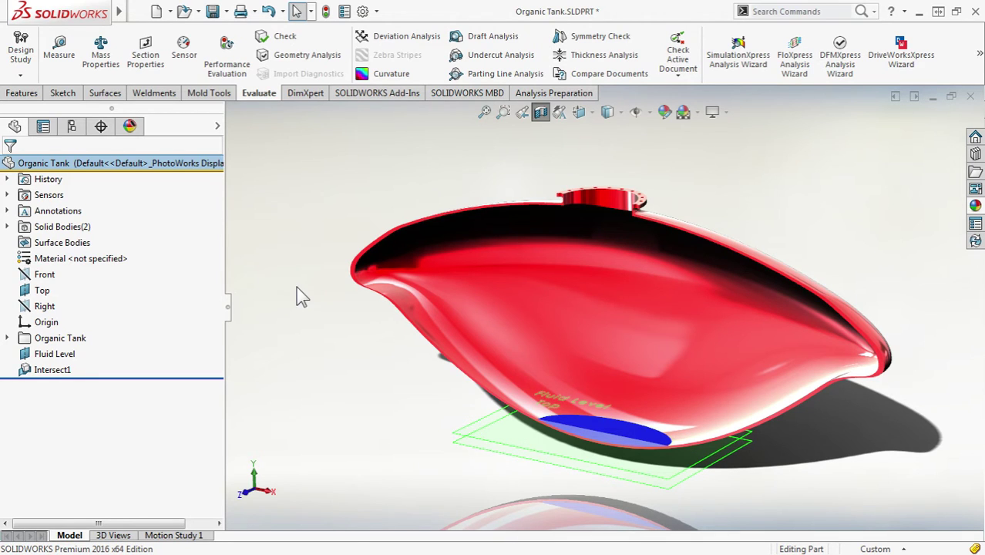
Step: Start a design study without optimization and add a Fluid Height parameter linked to D1@Fluid Level
left_click(33, 67)
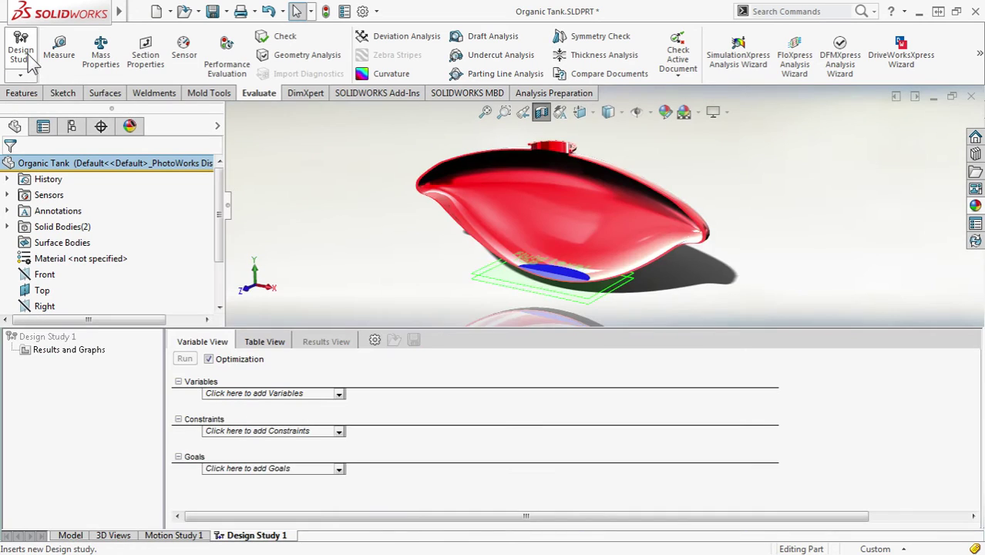
left_click(208, 360)
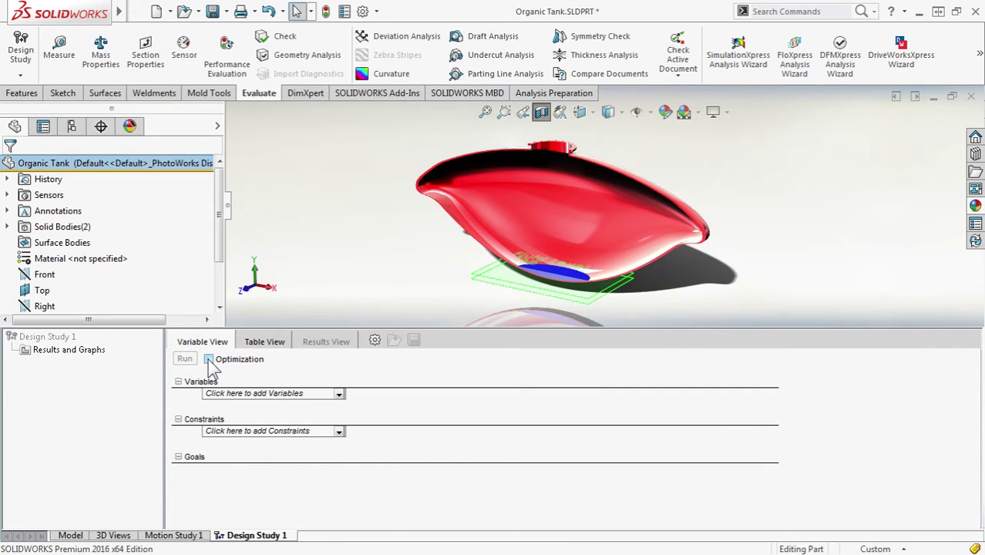
left_click(252, 394)
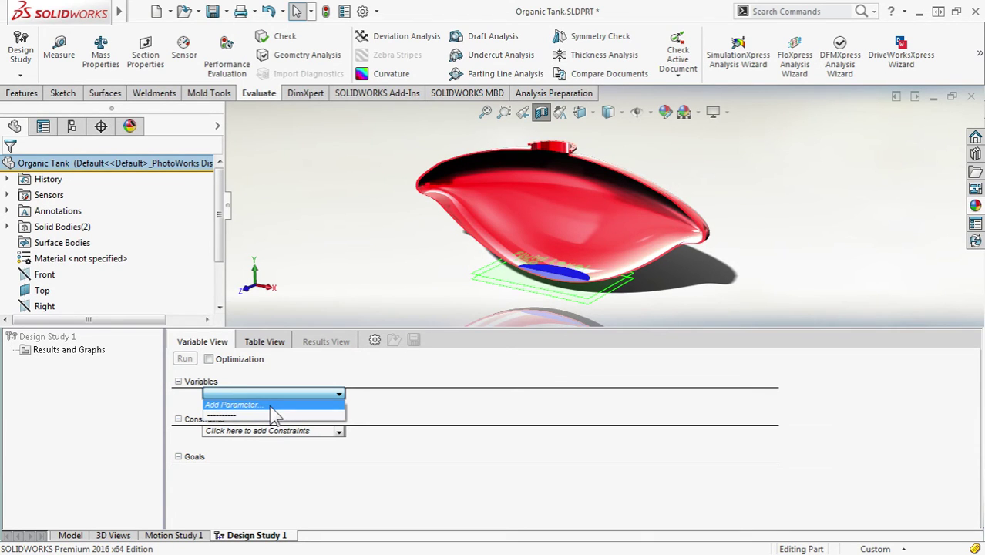
left_click(270, 406)
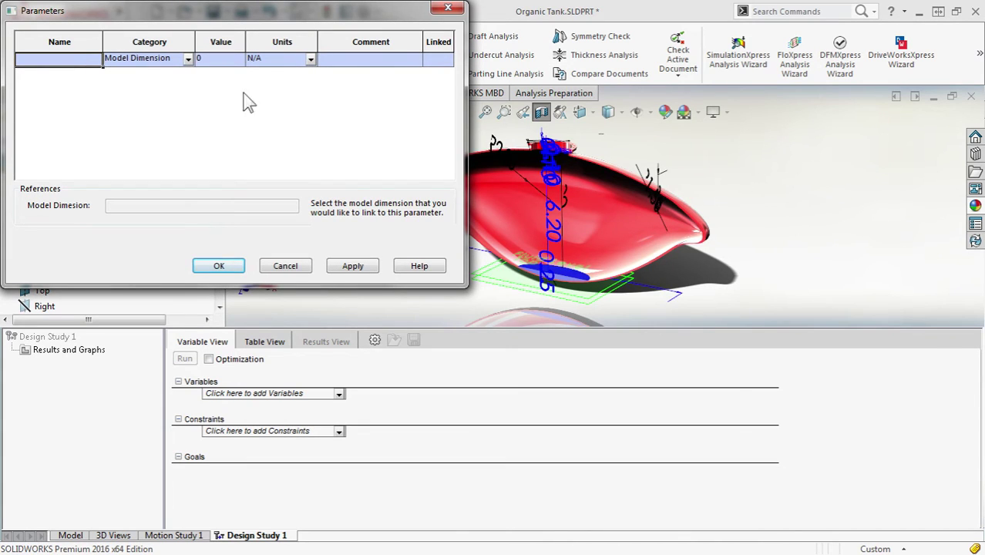
left_click(550, 275)
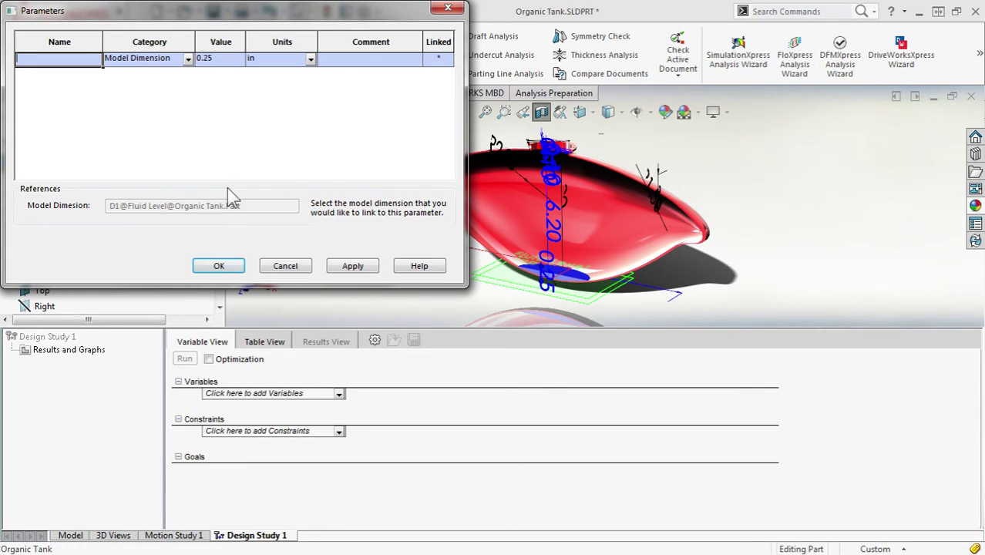
left_click(73, 60)
type("Fluid Height")
left_click(216, 265)
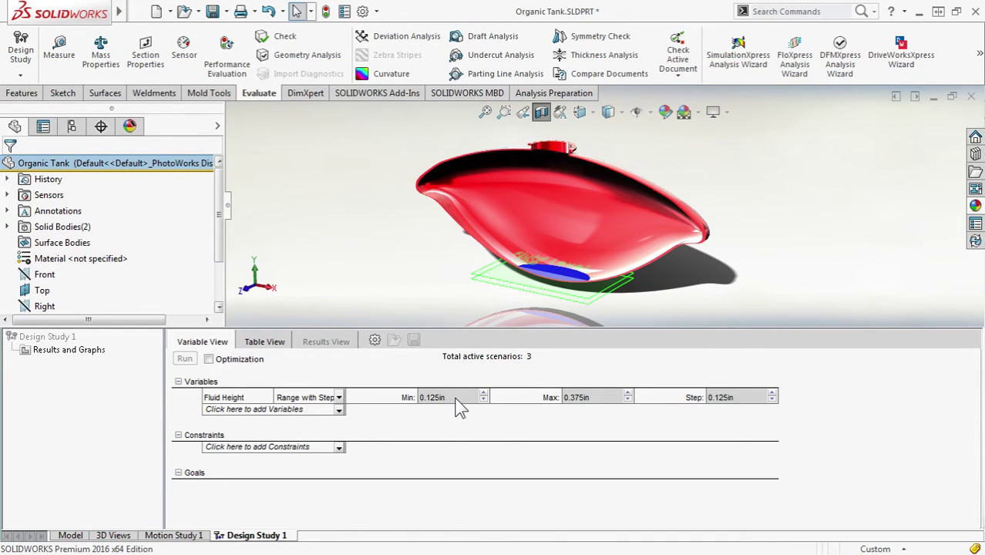
Step: Set the Fluid Height range to 0.25in–5.75in with a 0.25in step
left_click(456, 398)
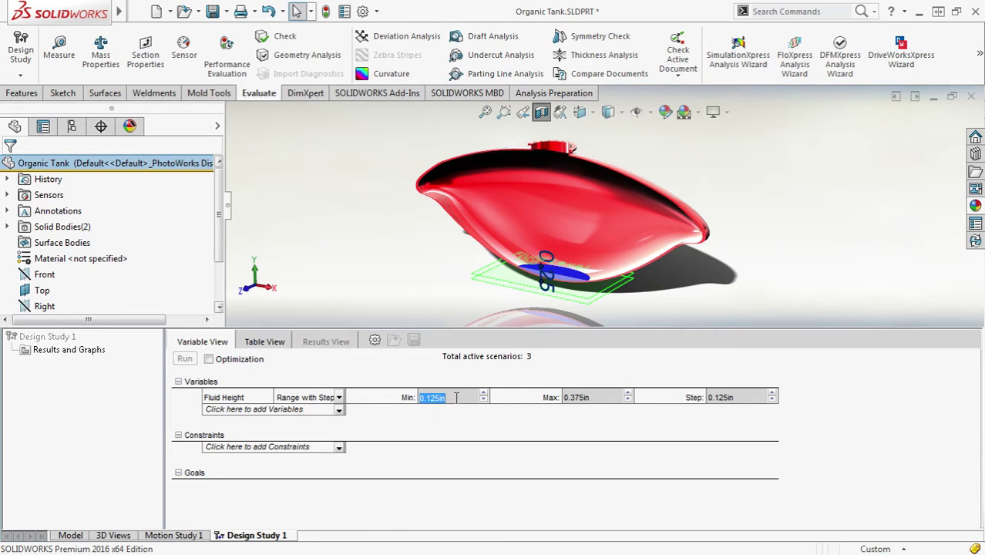
type(".2")
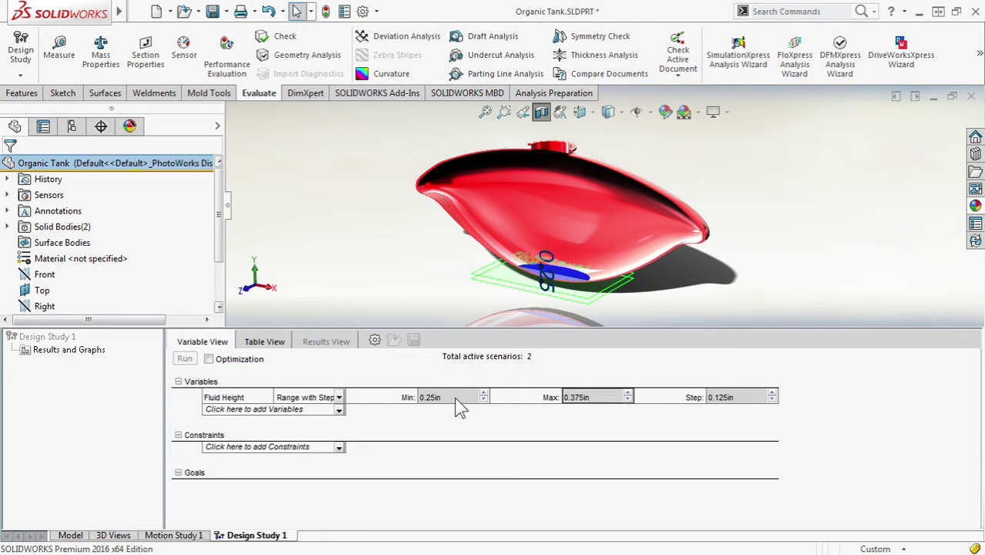
type("5.7")
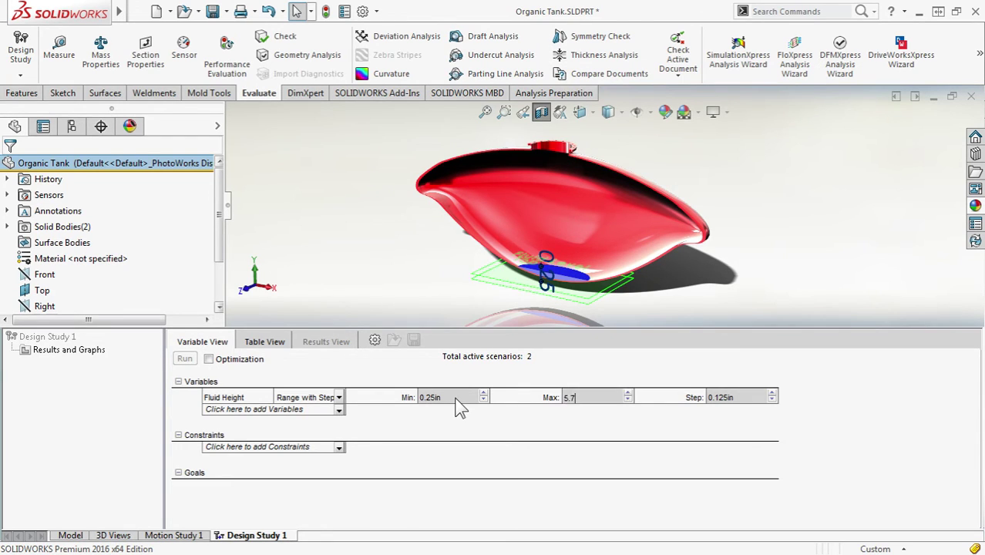
type("5")
key("Tab")
type("0.25")
key("Tab")
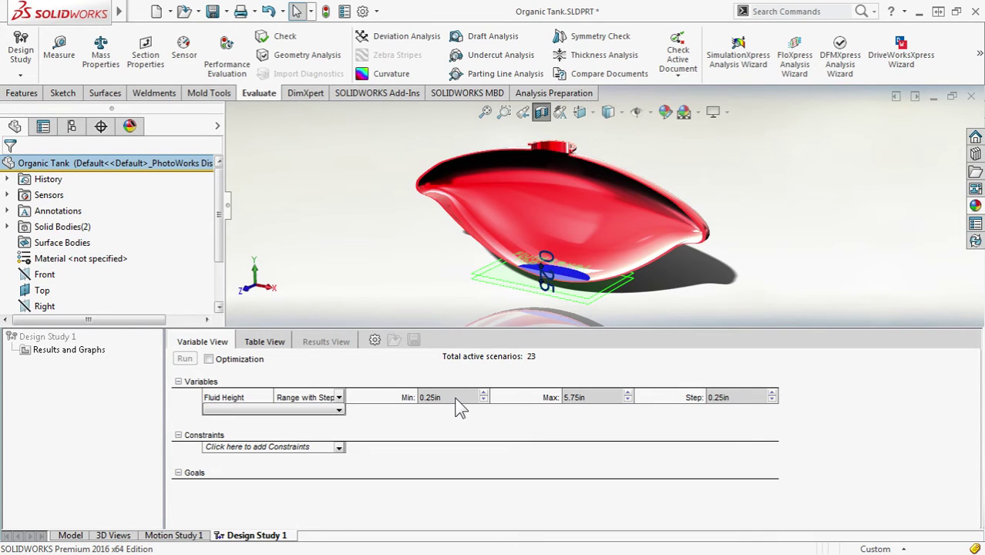
Step: Add the Volume1 sensor as a study constraint with the Monitor Only condition
left_click(281, 453)
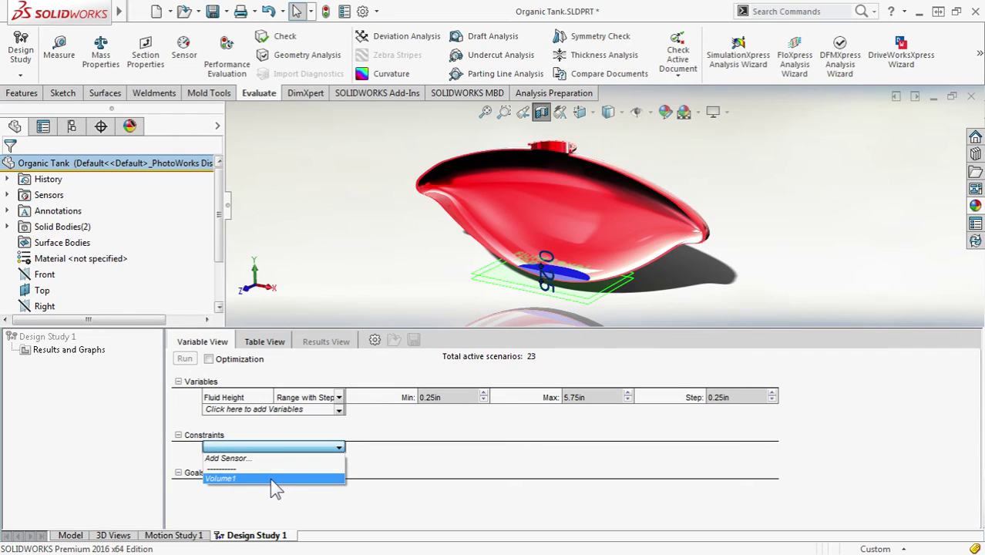
left_click(270, 478)
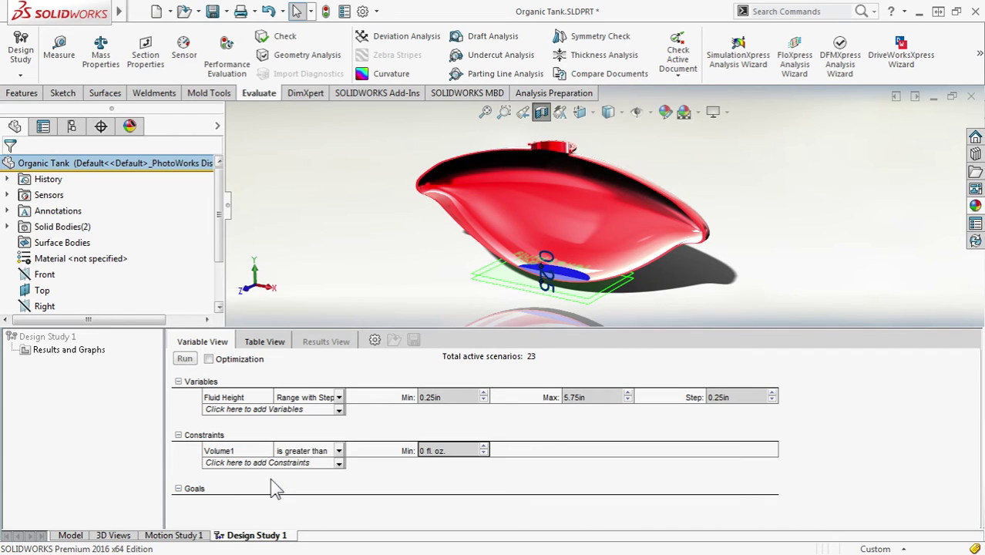
left_click(339, 452)
left_click(330, 461)
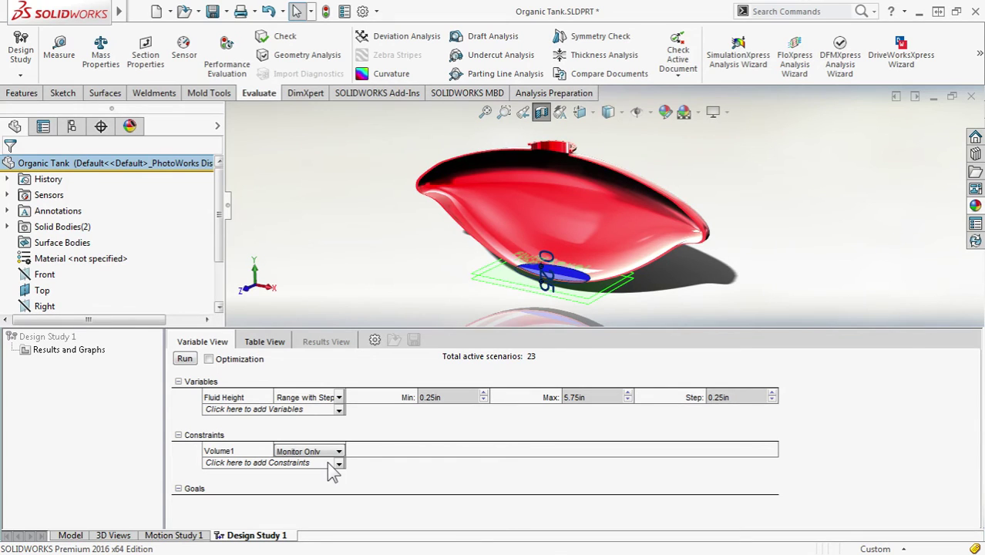
Step: Run Design Study 1 and confirm the 23-scenario warning
left_click(186, 359)
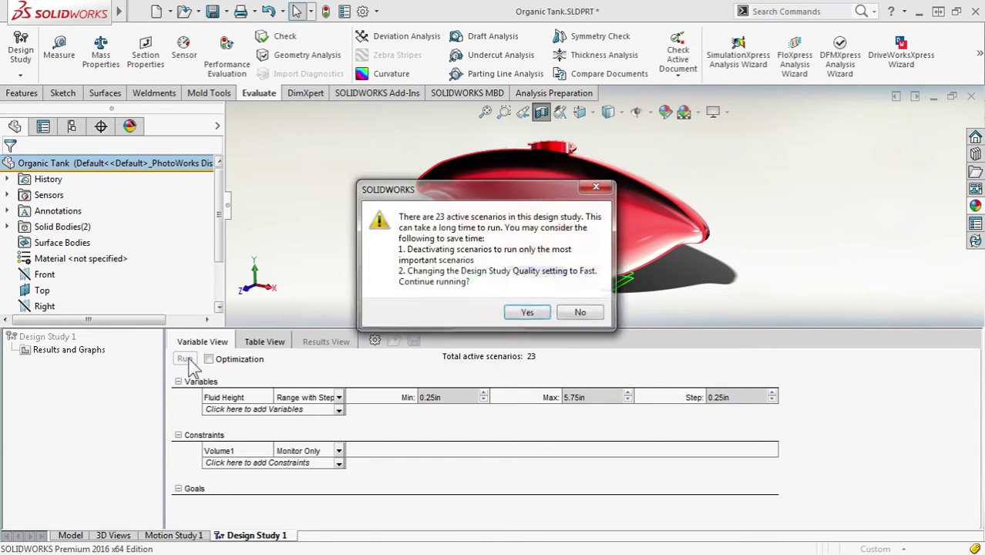
left_click(527, 313)
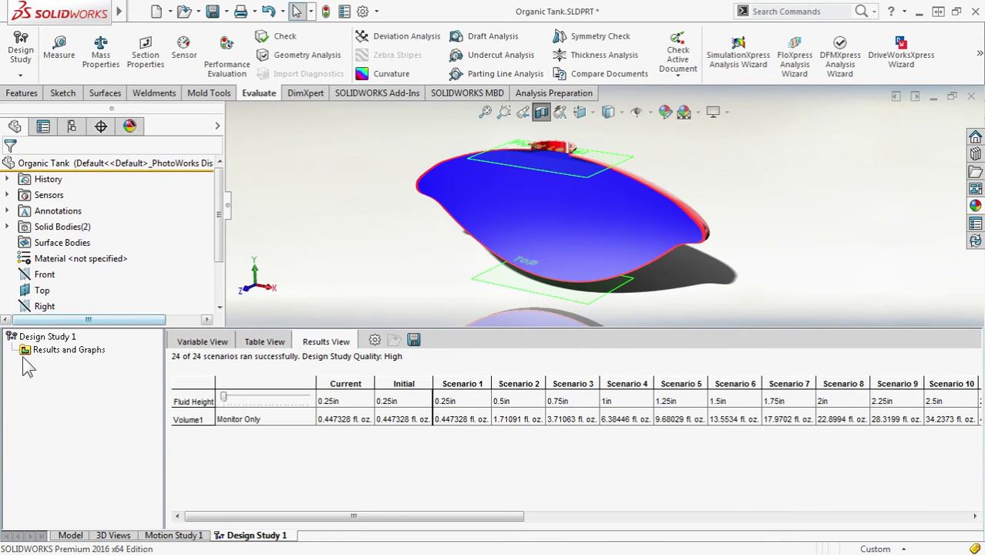
Step: Define Graph1, a design history graph plotting the Volume1 constraint
right_click(73, 352)
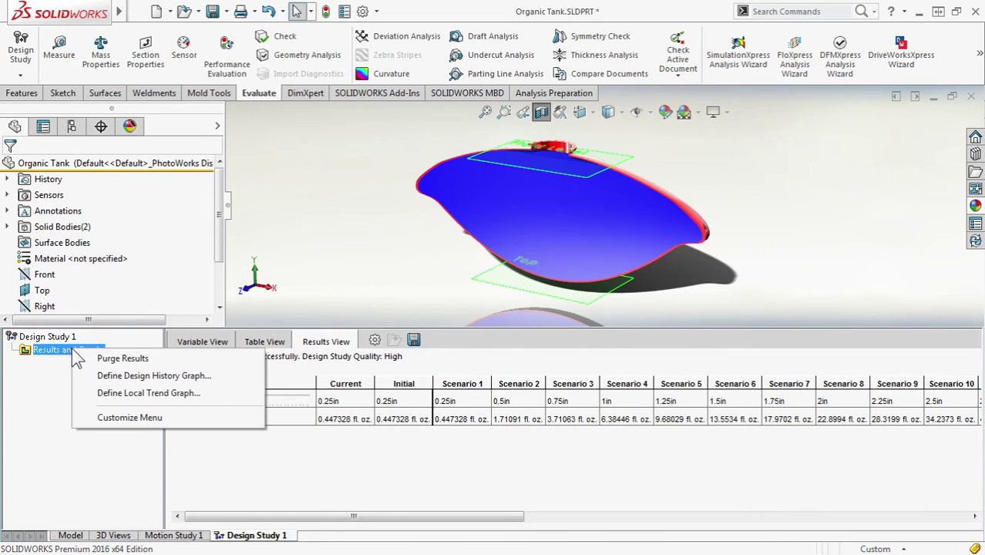
left_click(103, 377)
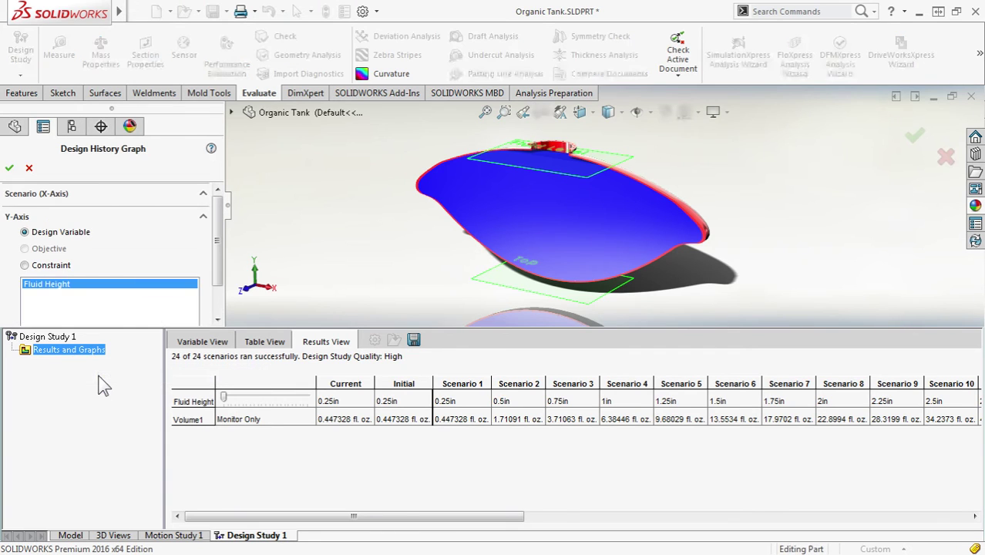
left_click(48, 266)
left_click(10, 168)
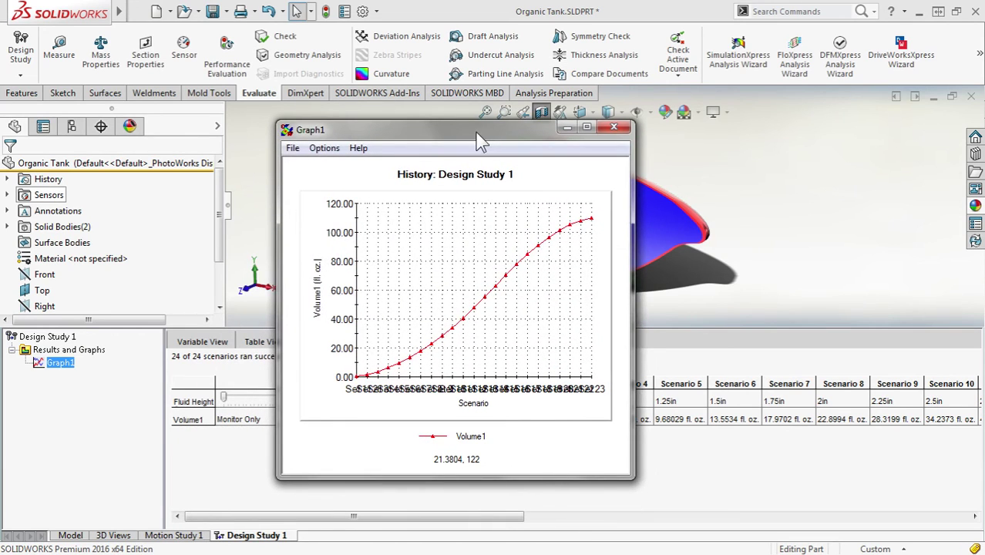
Step: Close the graph window and select the scenario heights and volumes in the results
left_click(292, 149)
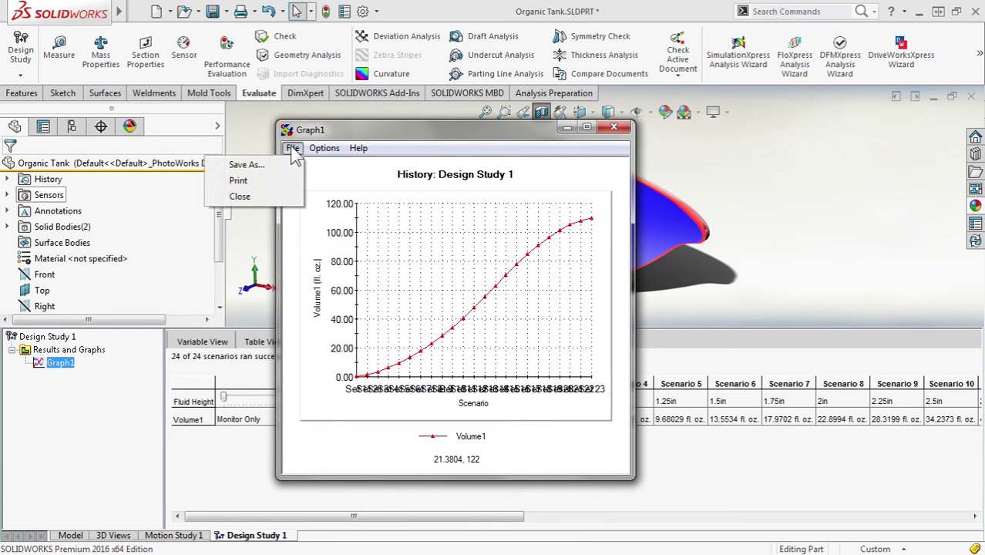
left_click(293, 149)
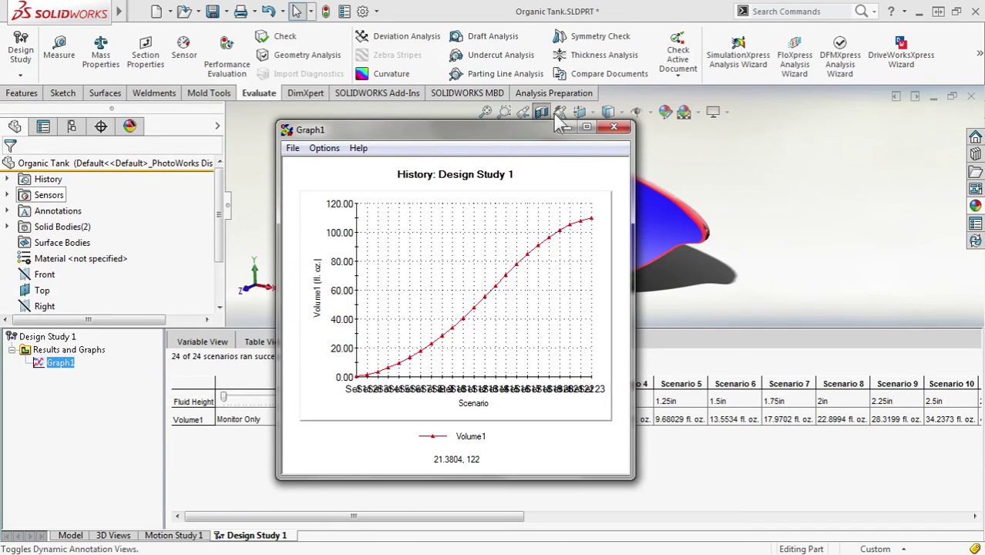
left_click(614, 126)
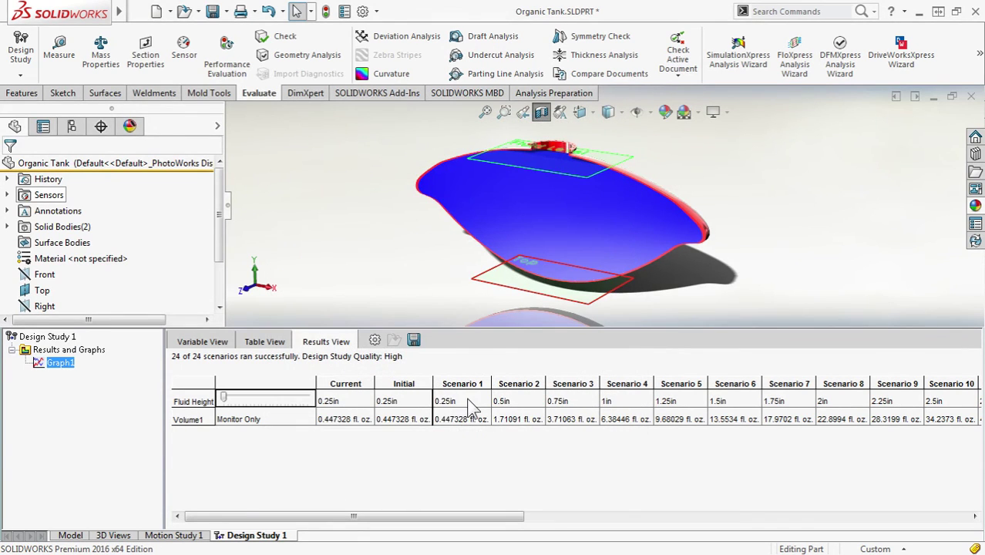
left_click_drag(474, 403, 956, 442)
key("ctrl+c")
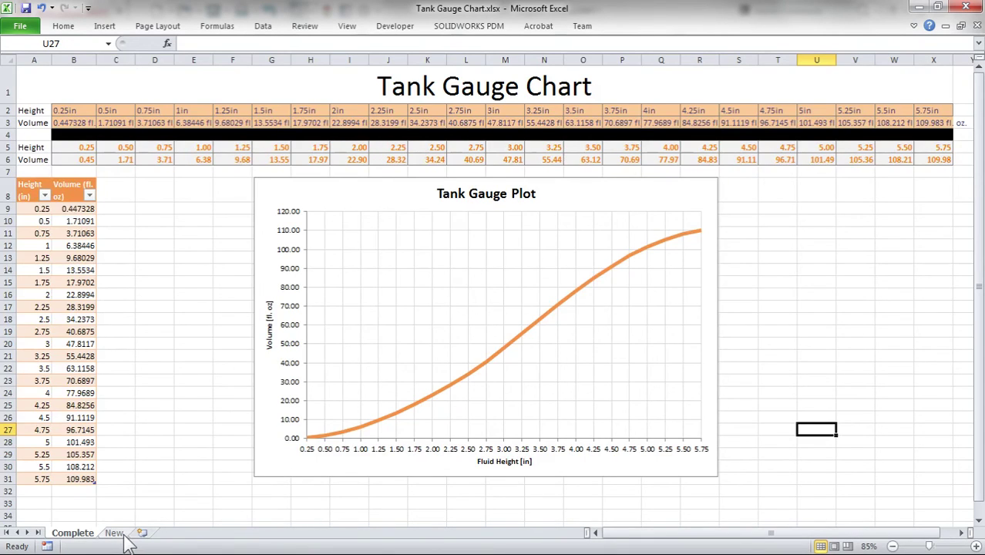
Step: Paste the copied results into cell B2 of the New sheet and check the B5 formula
left_click(114, 532)
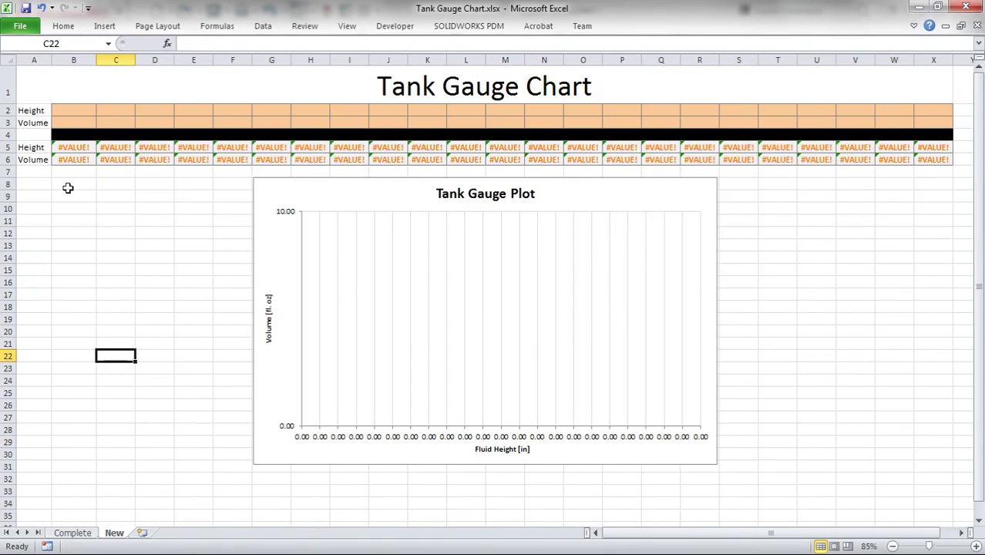
left_click(74, 111)
key("ctrl+v")
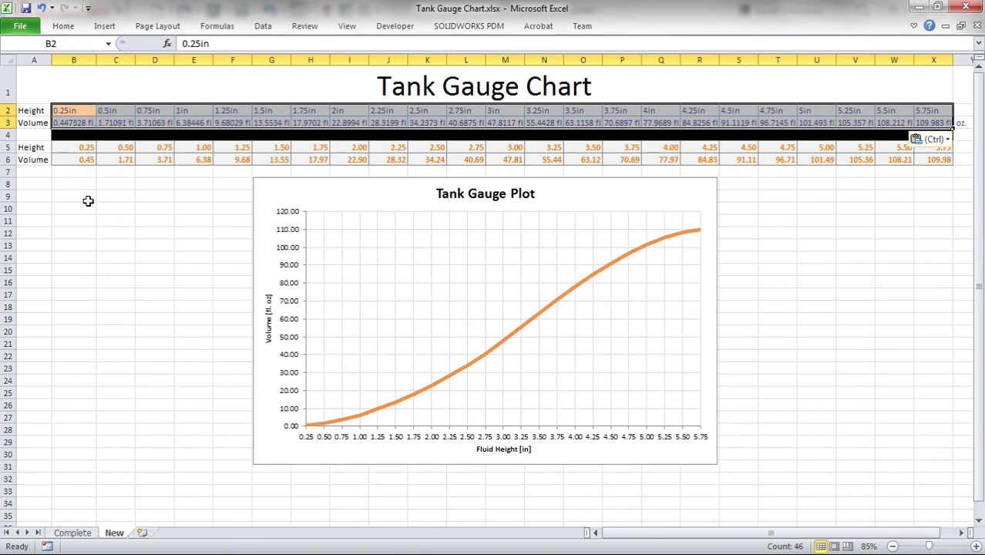
left_click(71, 147)
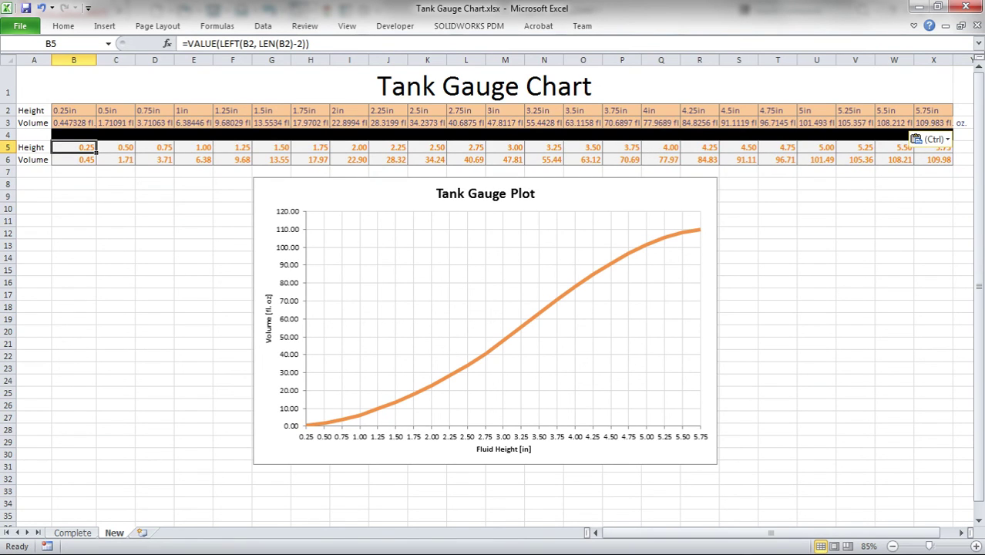
key("alt+Tab")
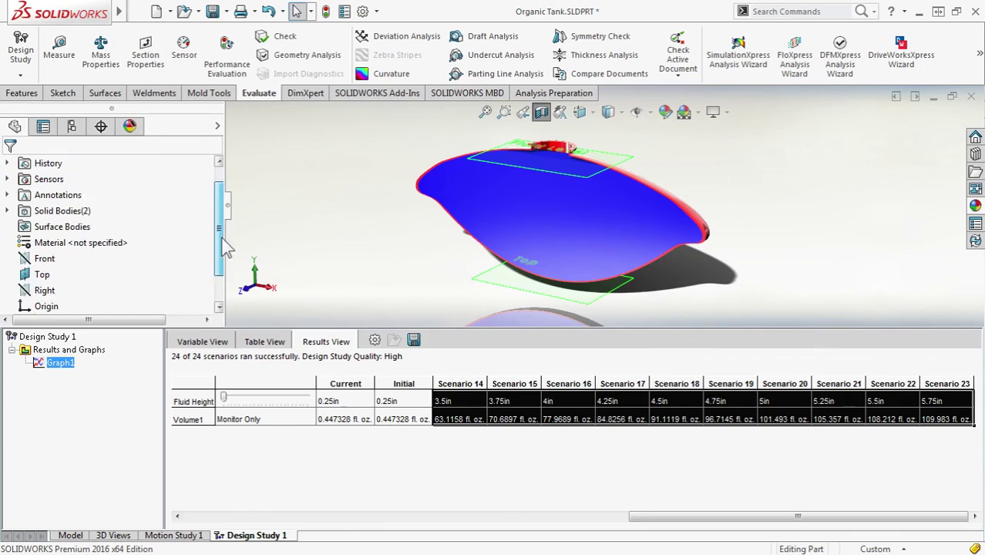
Step: Scroll down the FeatureManager tree
scroll(225, 245, "down", 2)
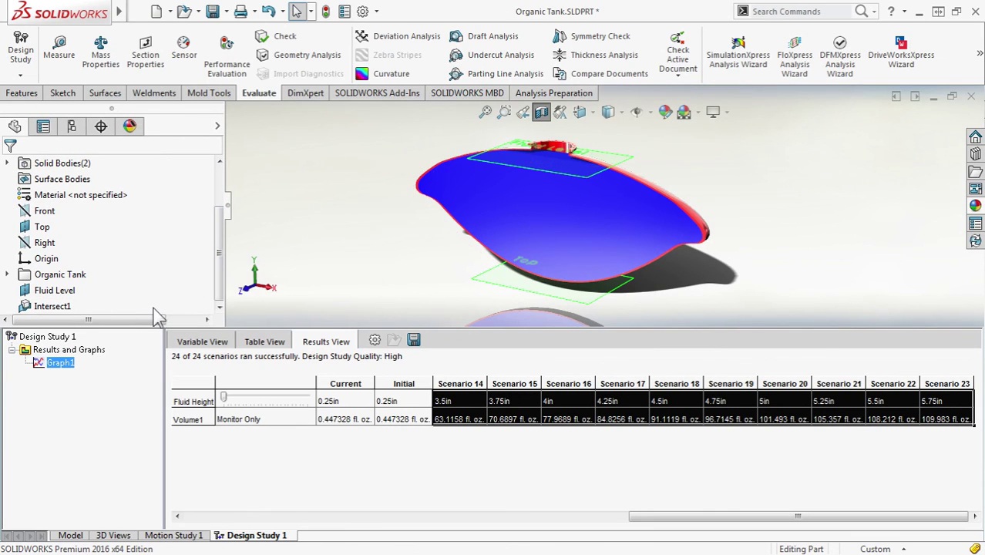